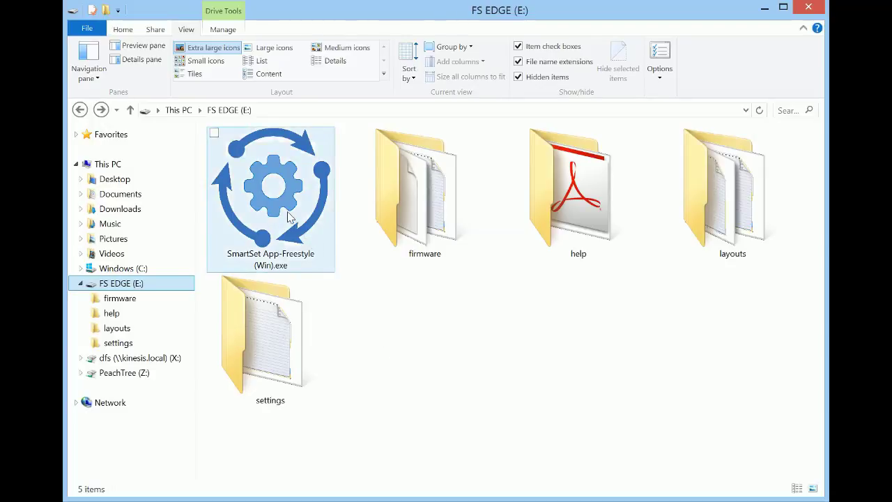
- Launch the SmartSet App-Freestyle (Win).exe program from the FS EDGE (E:) drive
{"action": "double_click", "coordinate": [290, 215]}
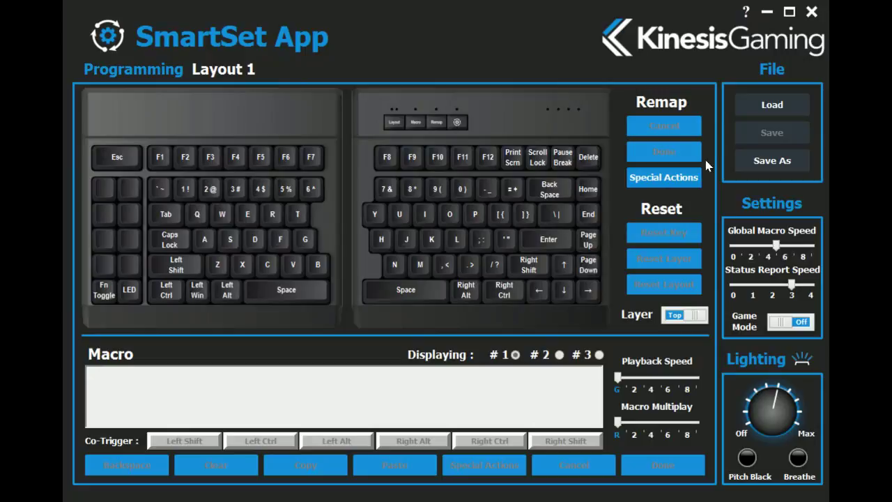
- Review the numbered layouts available for loading, and view the Fn layer's key assignments before returning to the Top layer
{"action": "left_click", "coordinate": [763, 108]}
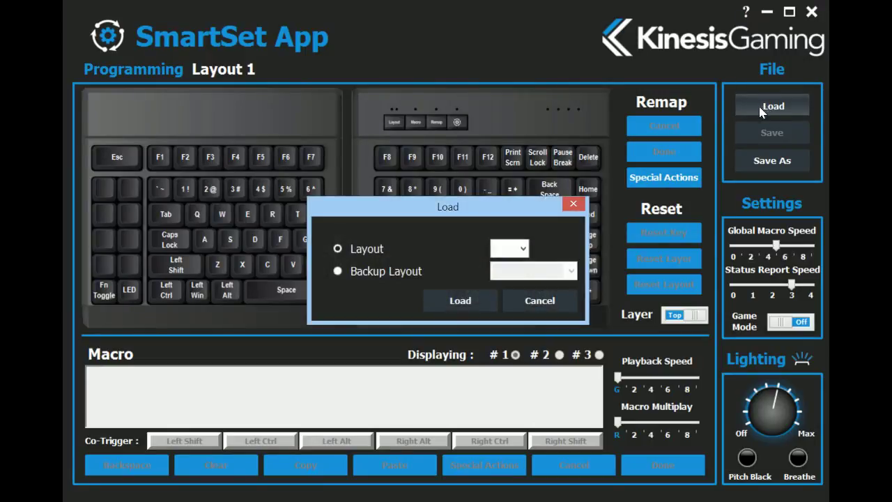
{"action": "left_click", "coordinate": [521, 250]}
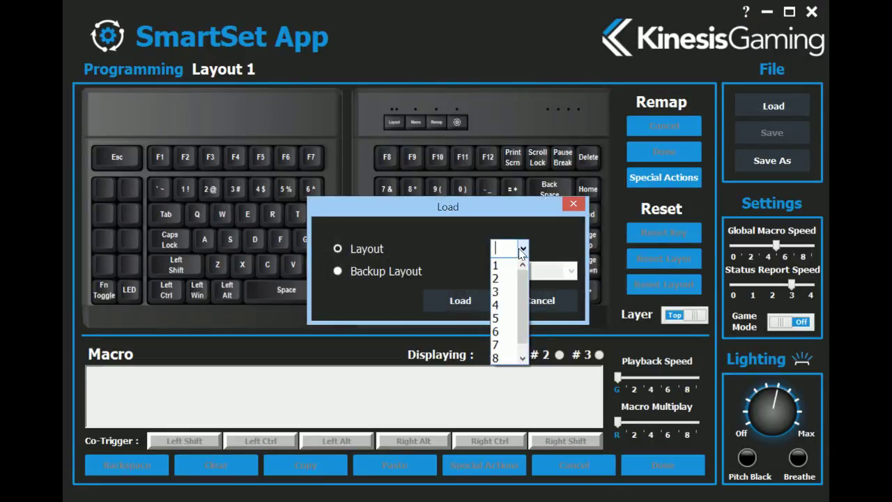
{"action": "left_click", "coordinate": [573, 207]}
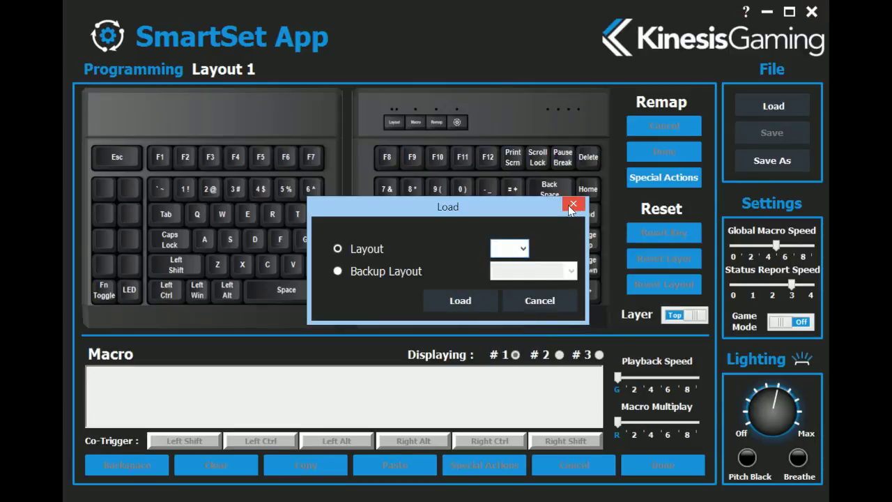
{"action": "left_click", "coordinate": [573, 207]}
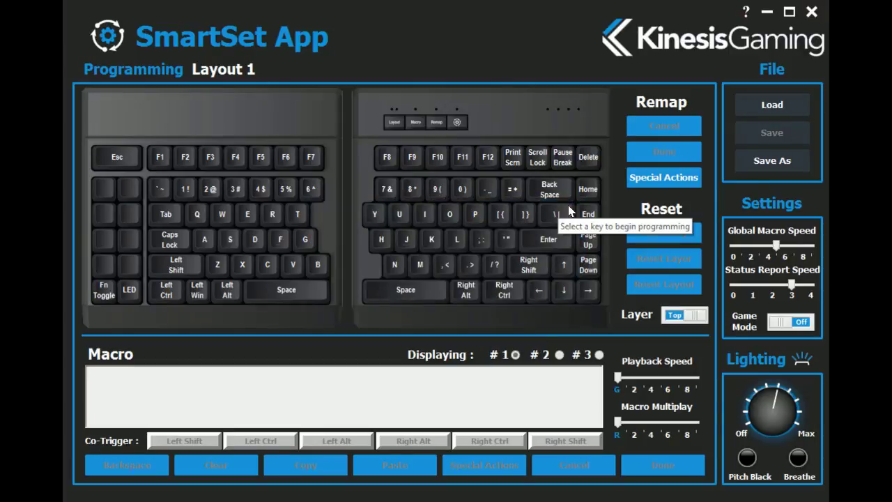
{"action": "left_click", "coordinate": [694, 315]}
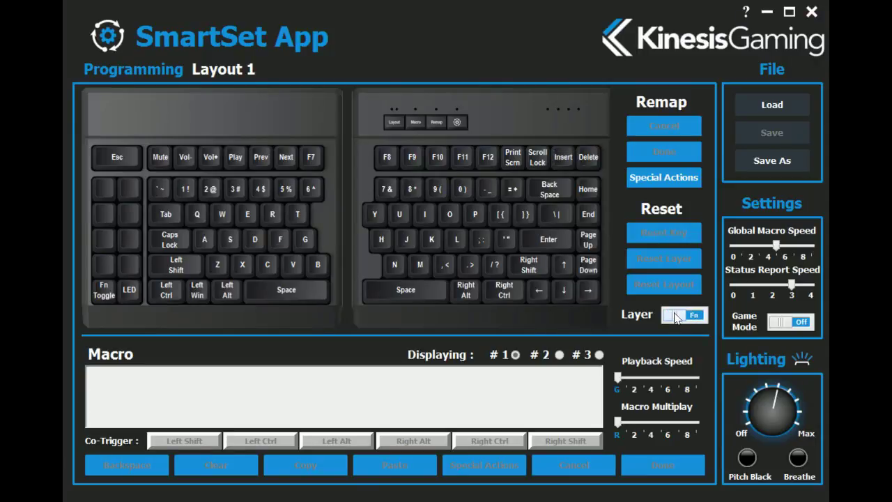
{"action": "left_click", "coordinate": [675, 318]}
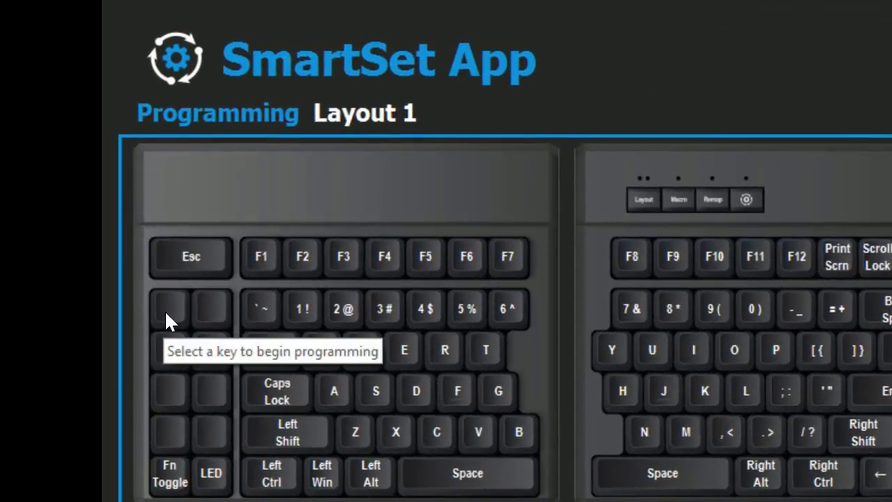
- Remap the first hotkey at the upper end of the left key block to the Left Click mouse action
{"action": "left_click", "coordinate": [170, 309]}
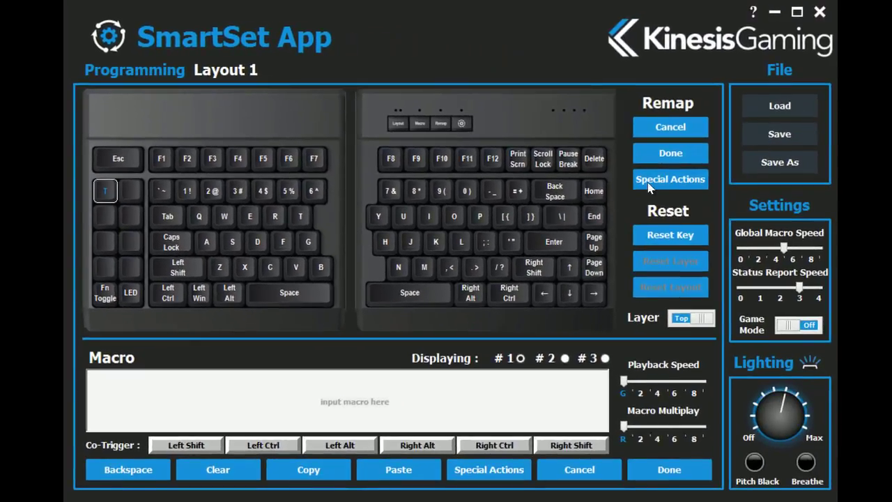
{"action": "left_click", "coordinate": [649, 182]}
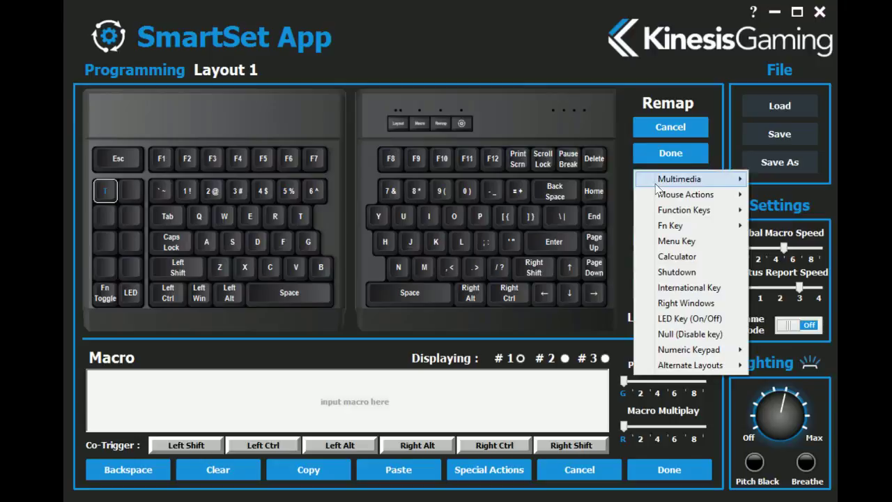
{"action": "mouse_move", "coordinate": [656, 184]}
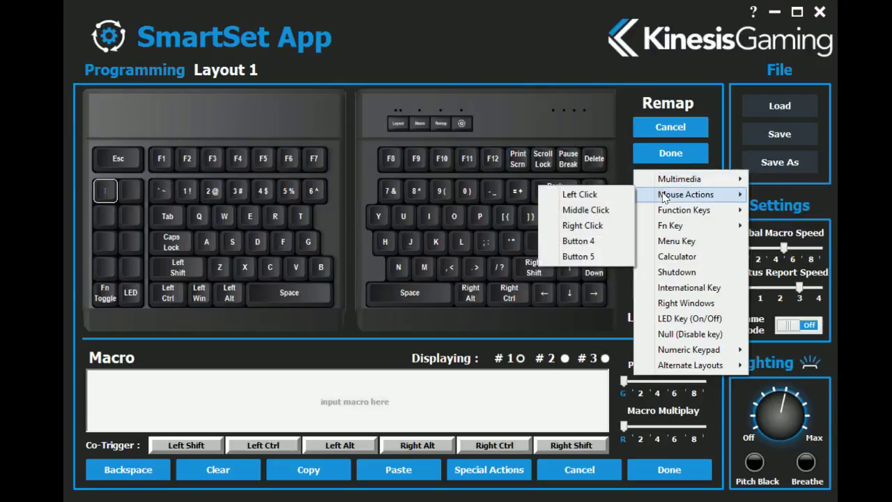
{"action": "left_click", "coordinate": [618, 194]}
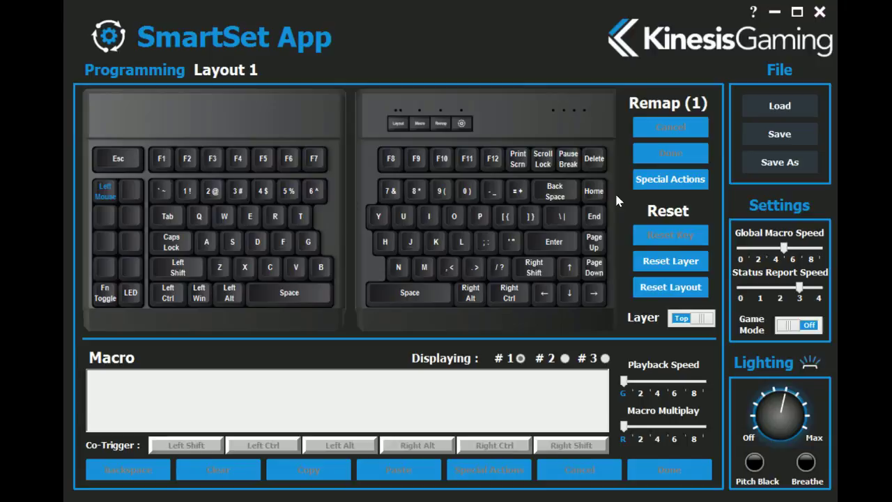
- Enter the macro text "test_macro" for the hotkey beside the Left Mouse key and shorten it to "test"
{"action": "left_click", "coordinate": [133, 190]}
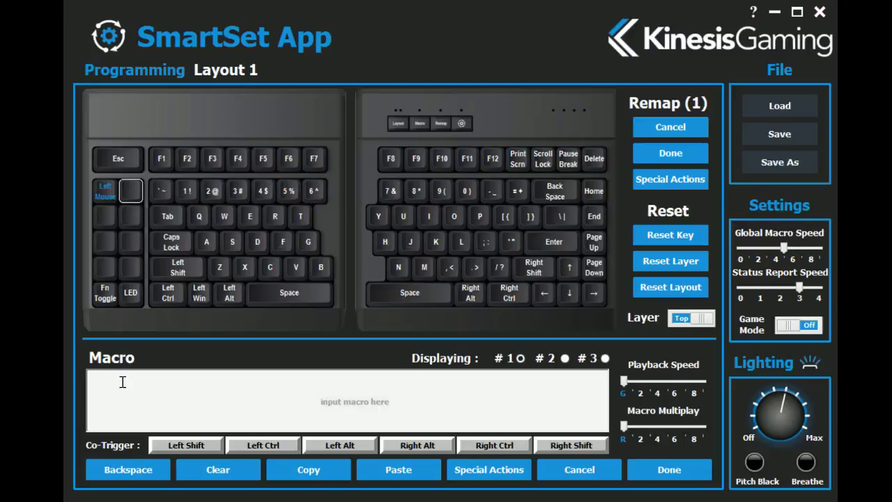
{"action": "type", "text": "test_ma"}
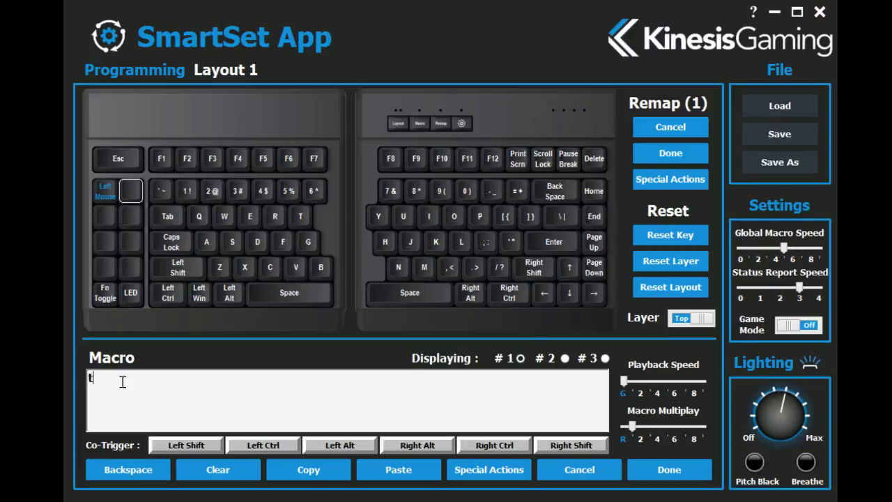
{"action": "type", "text": "cro"}
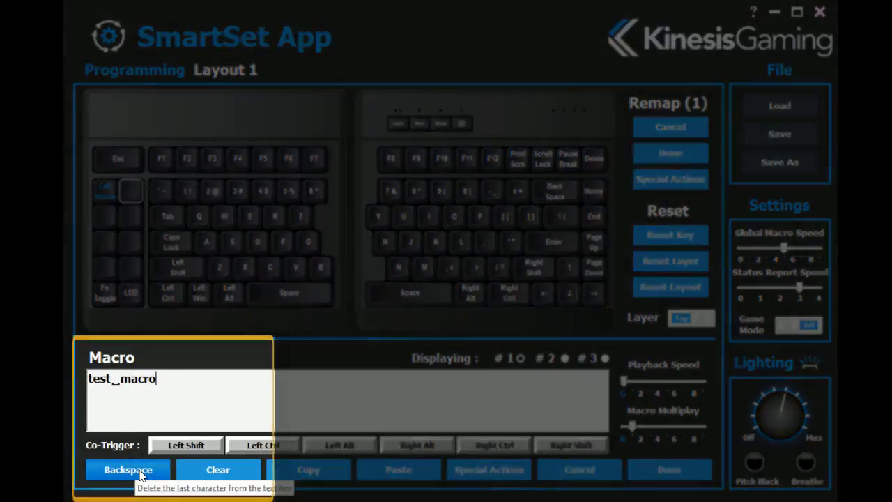
{"action": "left_click", "coordinate": [129, 470]}
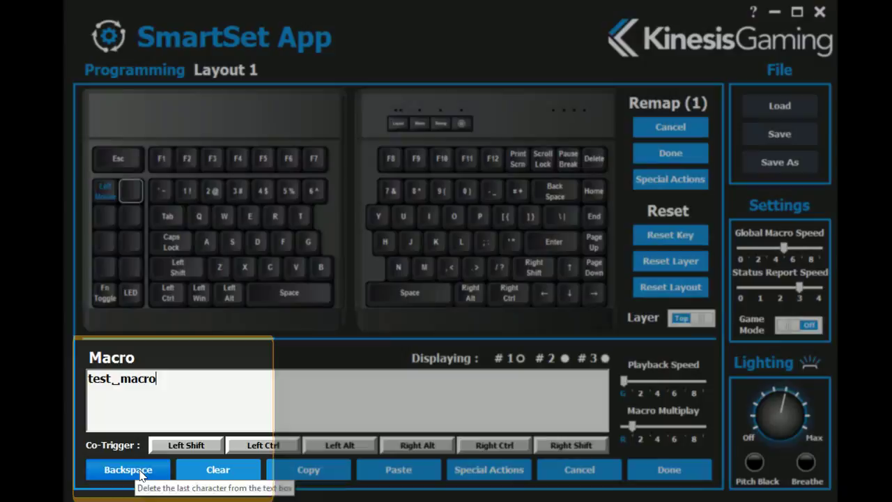
{"action": "left_click", "coordinate": [128, 470]}
{"action": "left_click", "coordinate": [128, 470]}
{"action": "left_click", "coordinate": [140, 473]}
{"action": "left_click", "coordinate": [140, 472]}
{"action": "left_click", "coordinate": [141, 473]}
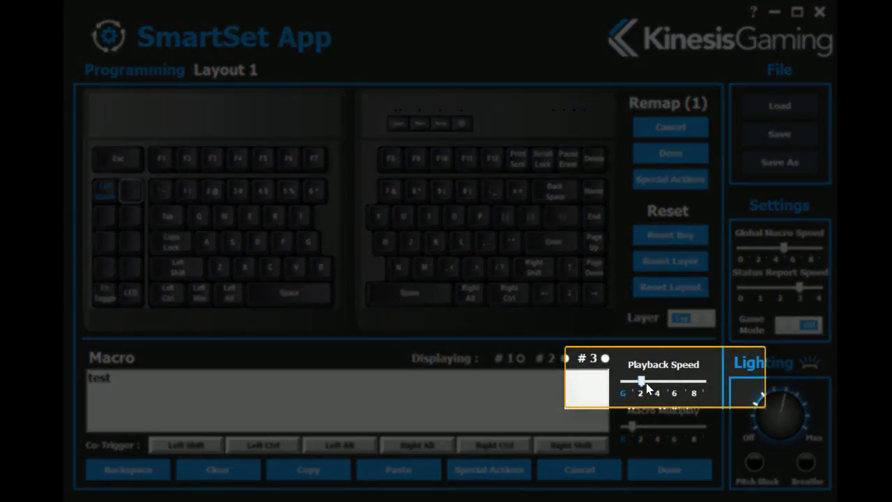
- Set the macro's playback speed to the maximum and its multiplay to R, and assign it to the selected hotkey
{"action": "left_click_drag", "start_coordinate": [647, 388], "coordinate": [703, 391]}
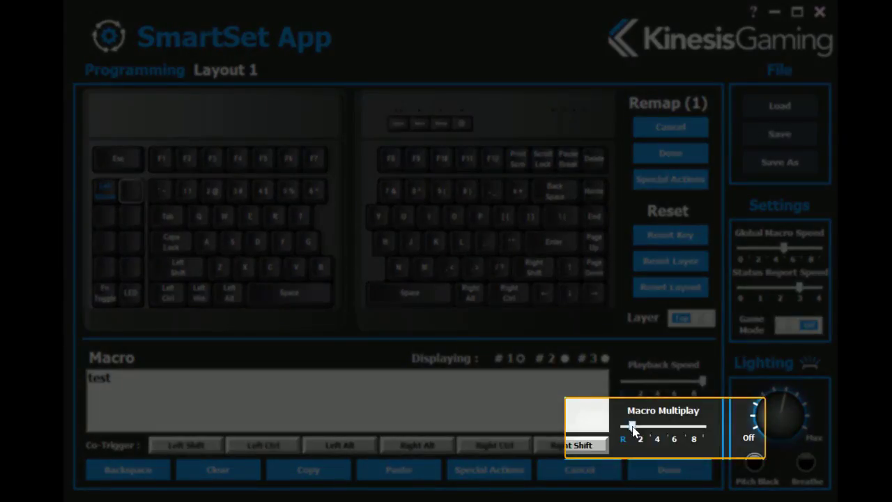
{"action": "mouse_move", "coordinate": [632, 428]}
{"action": "left_mouse_down"}
{"action": "mouse_move", "coordinate": [658, 426]}
{"action": "mouse_move", "coordinate": [624, 431]}
{"action": "left_mouse_up"}
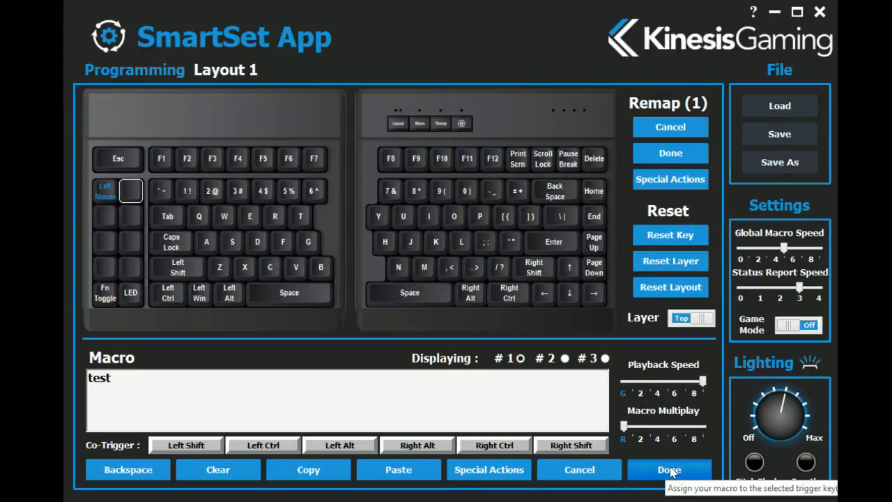
{"action": "left_click", "coordinate": [672, 472]}
{"action": "left_click", "coordinate": [576, 313]}
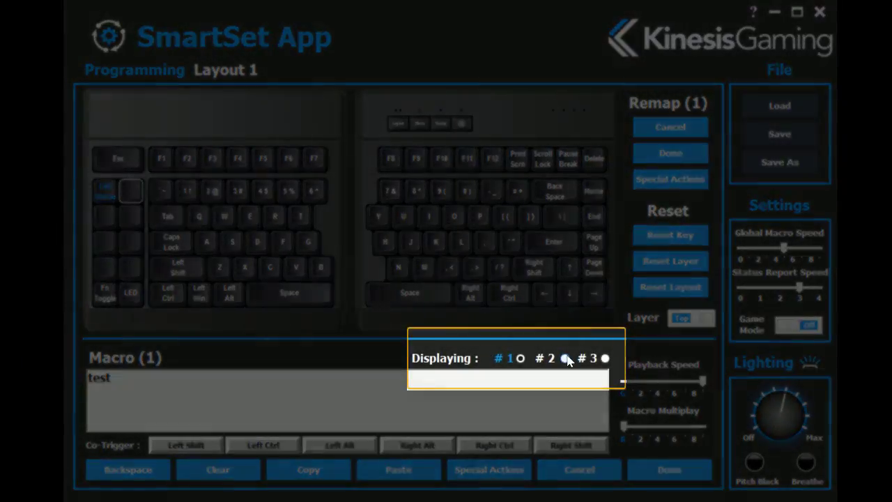
- Assign a Fast Double-Click as macro #2 on the same hotkey, with Left Shift as its co-trigger
{"action": "left_click", "coordinate": [566, 359]}
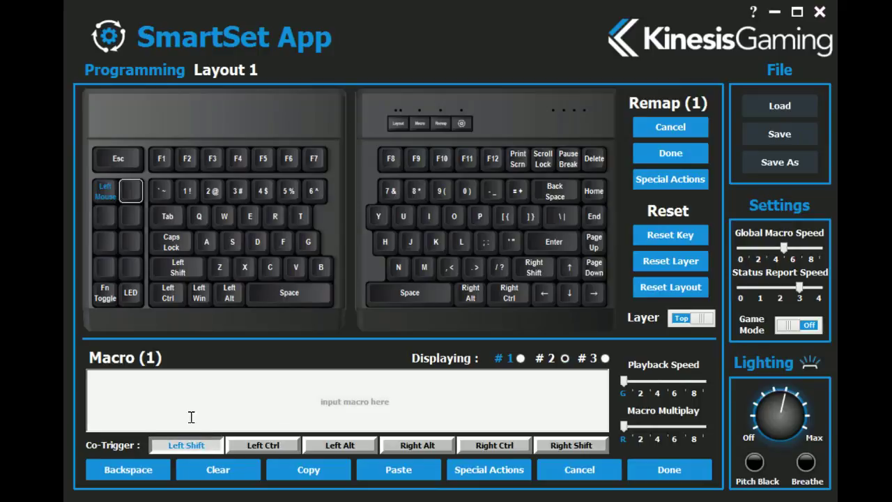
{"action": "left_click", "coordinate": [207, 450]}
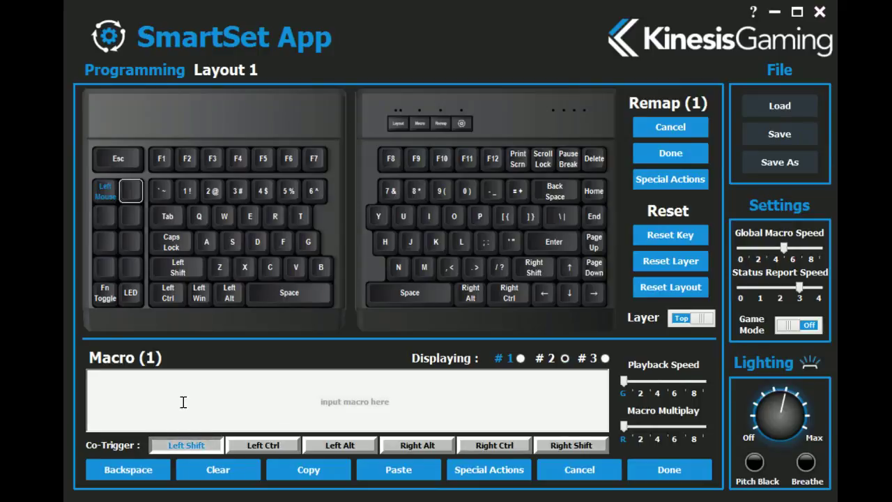
{"action": "left_click", "coordinate": [489, 470]}
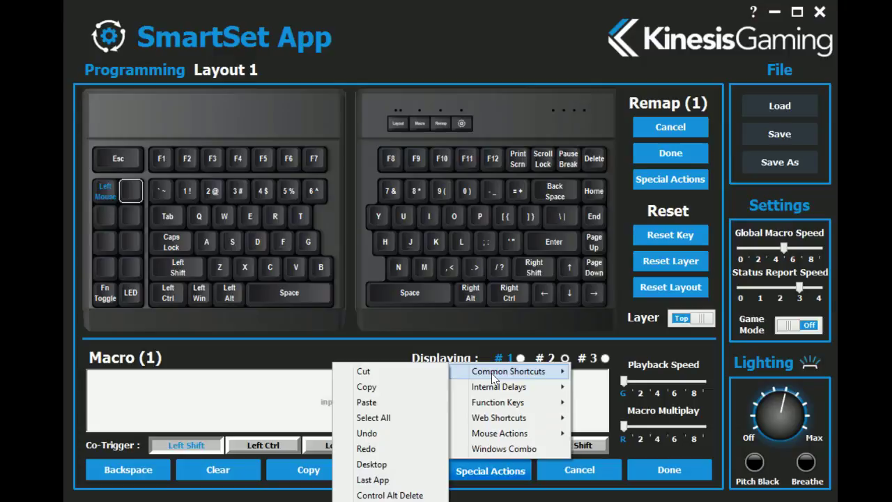
{"action": "mouse_move", "coordinate": [498, 433]}
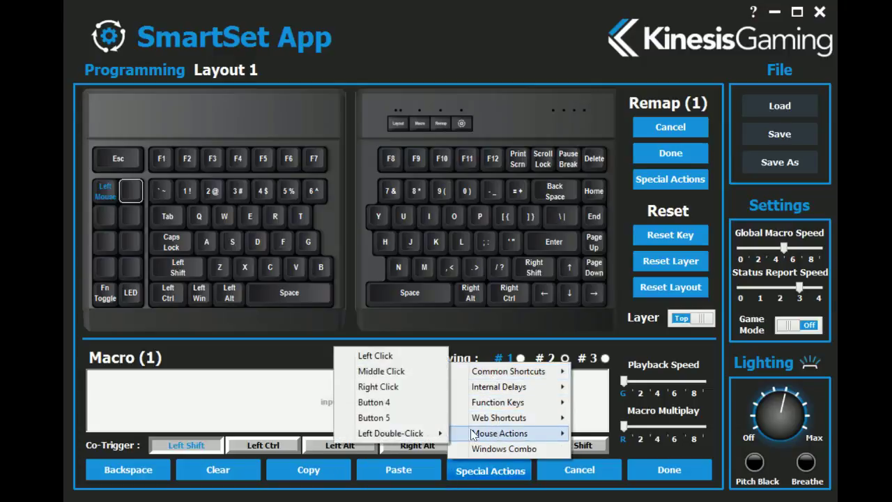
{"action": "mouse_move", "coordinate": [431, 434]}
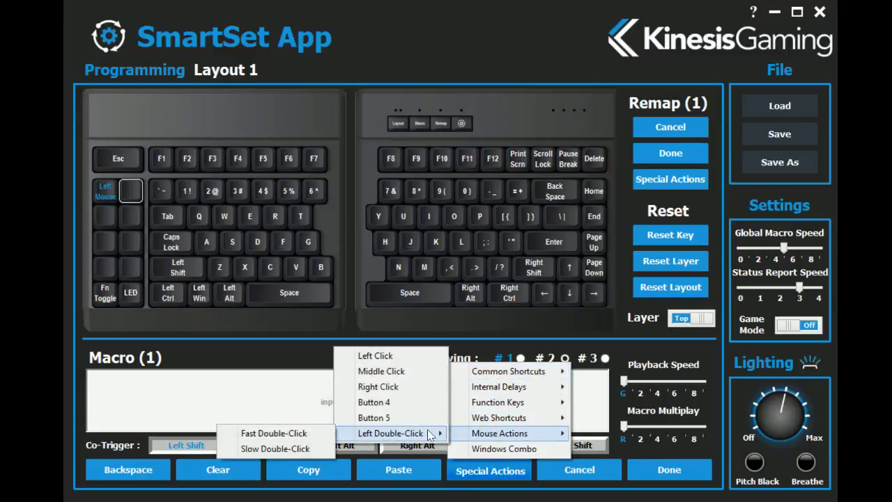
{"action": "left_click", "coordinate": [315, 433]}
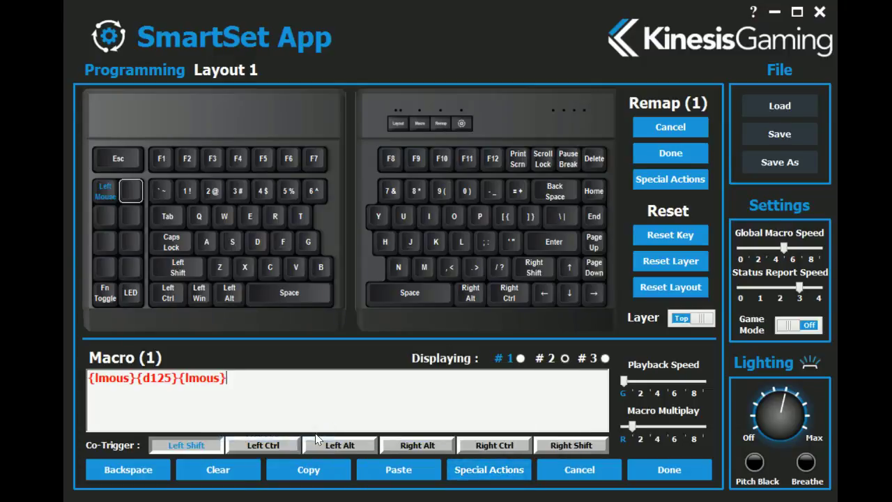
{"action": "left_click", "coordinate": [661, 469]}
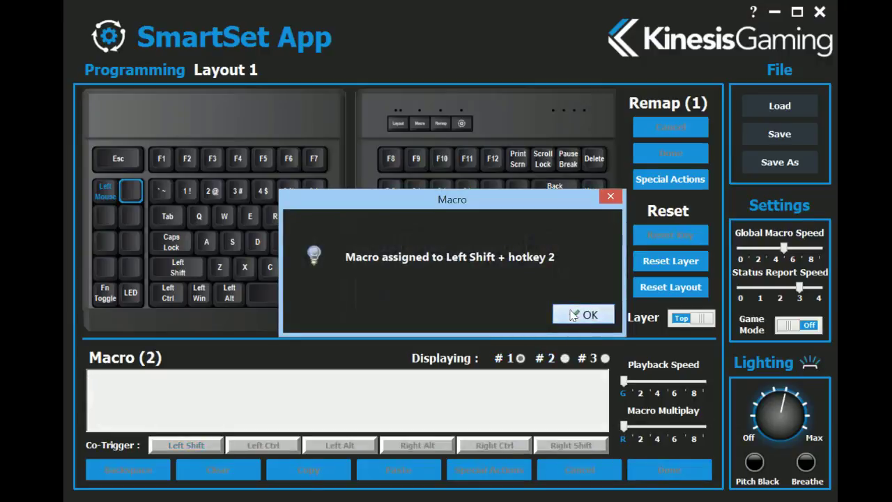
{"action": "left_click", "coordinate": [572, 317]}
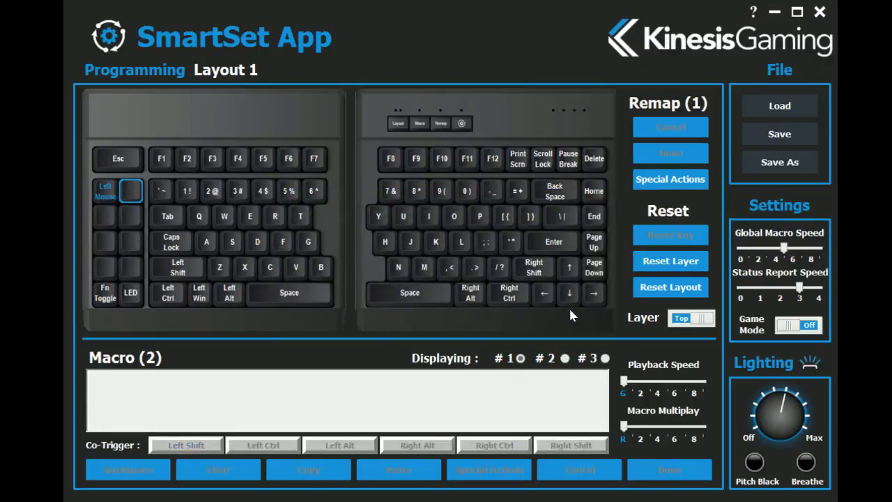
- Set the global macro speed to the maximum and the status report speed to 0, and switch Game Mode on
{"action": "left_click_drag", "start_coordinate": [785, 248], "coordinate": [821, 248]}
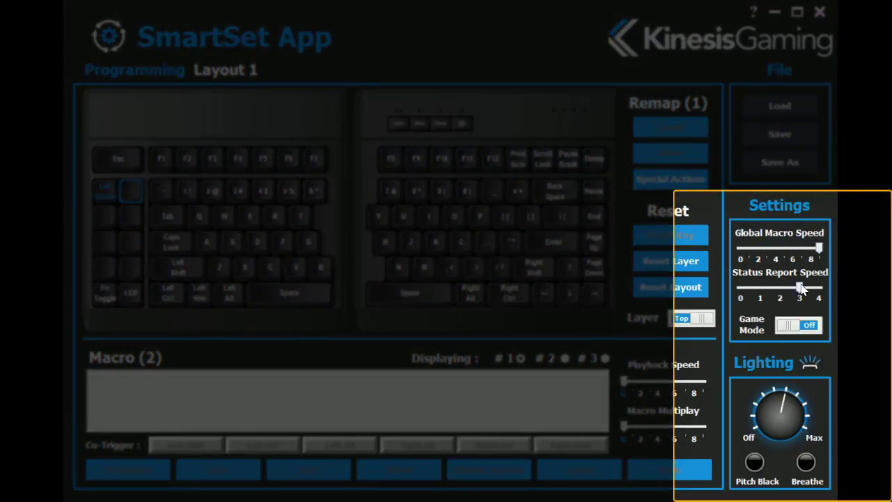
{"action": "left_click_drag", "start_coordinate": [800, 286], "coordinate": [741, 288]}
{"action": "left_click", "coordinate": [790, 327]}
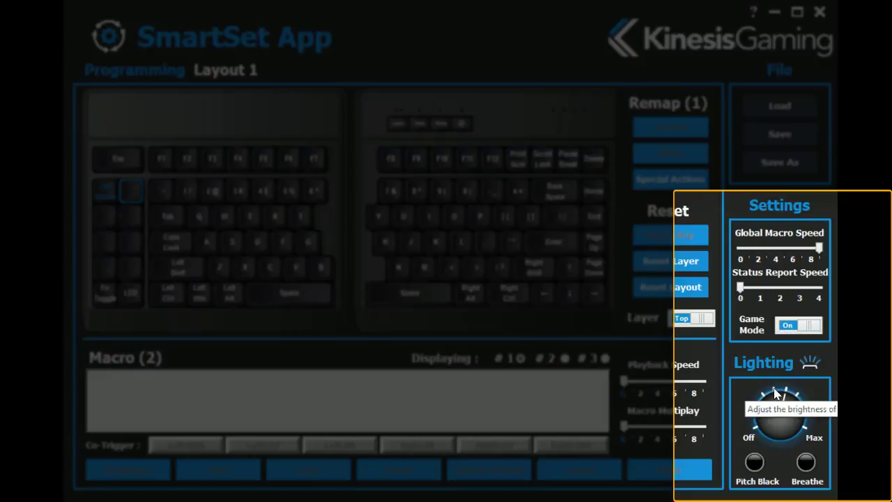
- Raise the keyboard lighting brightness to Max and enable the Breathe effect
{"action": "left_click_drag", "start_coordinate": [778, 394], "coordinate": [809, 436]}
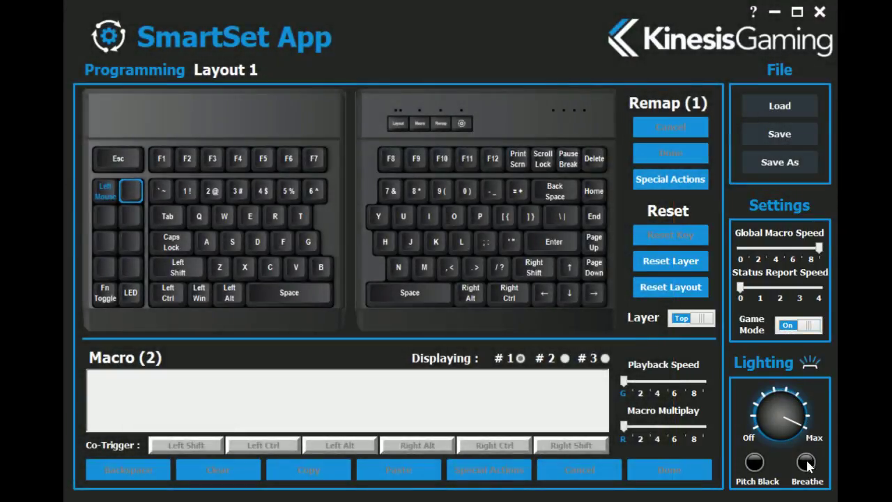
{"action": "left_click", "coordinate": [806, 463]}
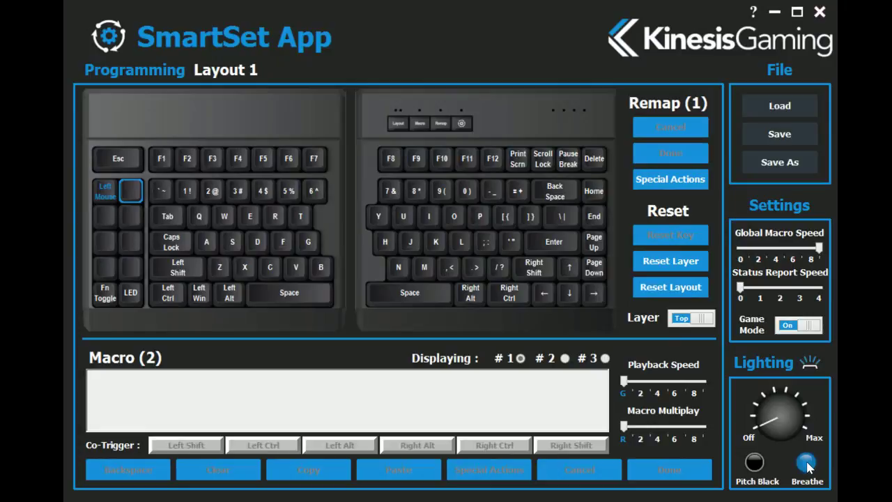
- Save the changes to Layout 1, dismiss the notification and close the SmartSet App
{"action": "left_click", "coordinate": [772, 140]}
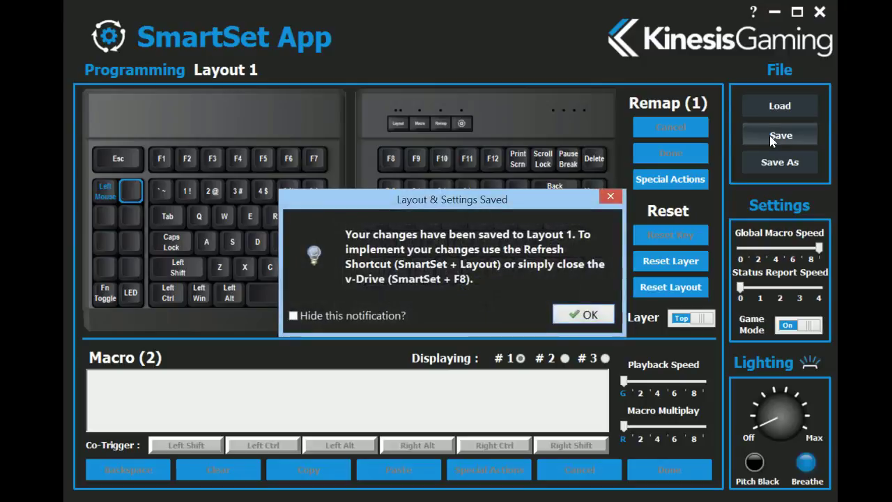
{"action": "left_click", "coordinate": [606, 317]}
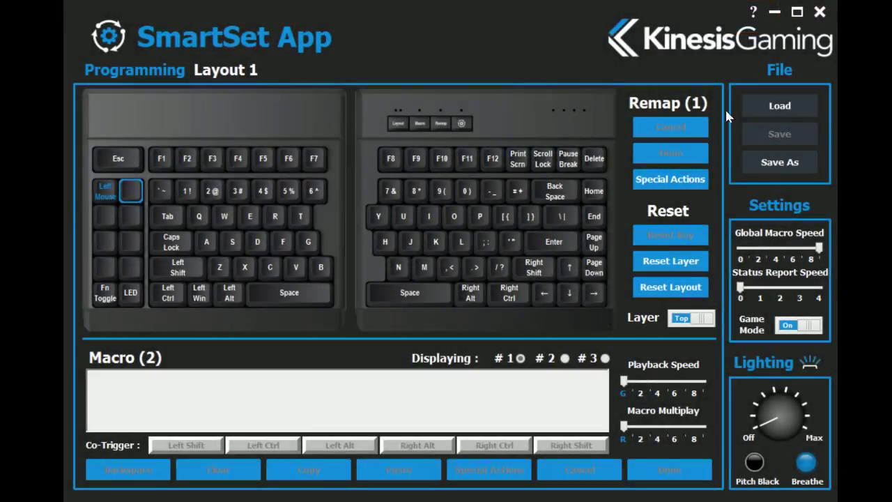
{"action": "left_click", "coordinate": [821, 14]}
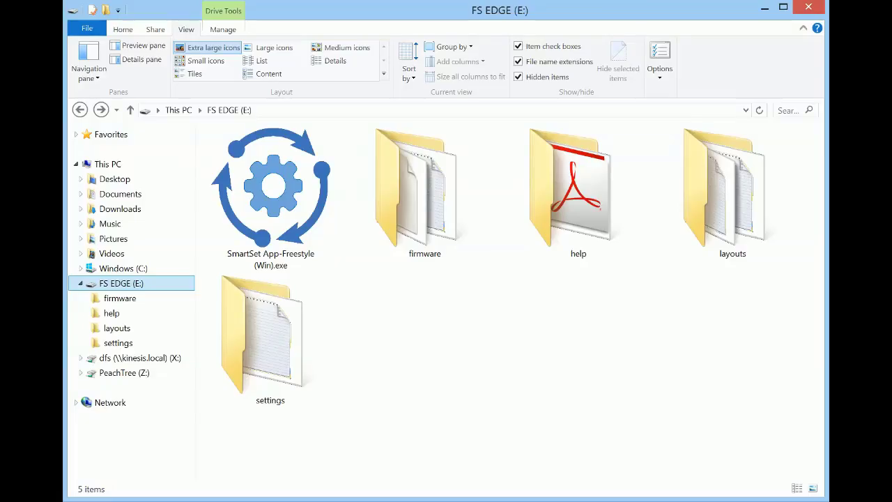